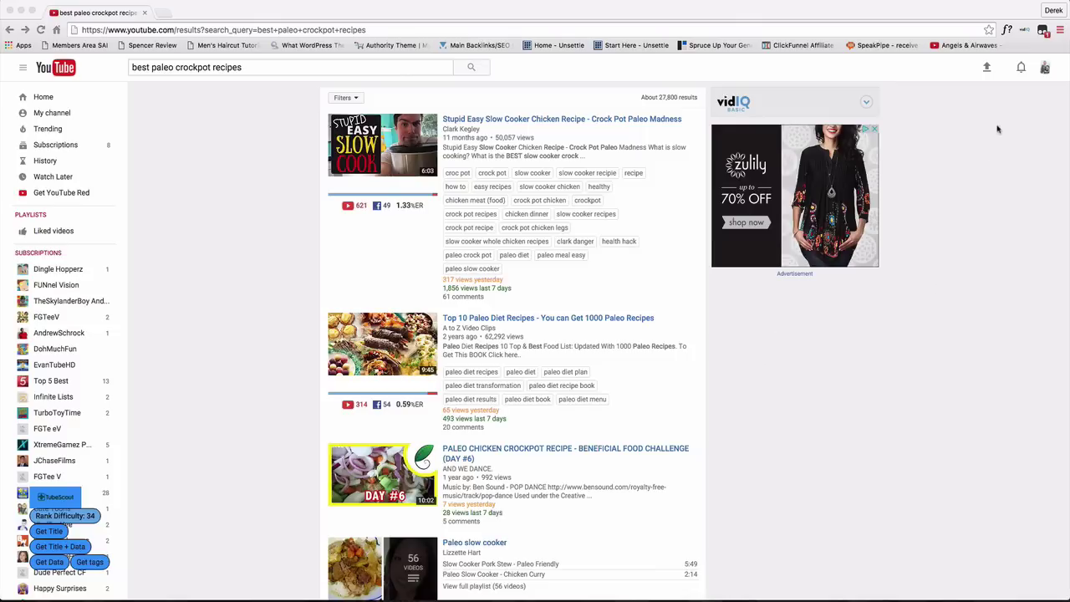
Check TubeScout's options, open the top paleo crockpot video, then rerun the search to reload results
{"action": "left_click", "coordinate": [1043, 30]}
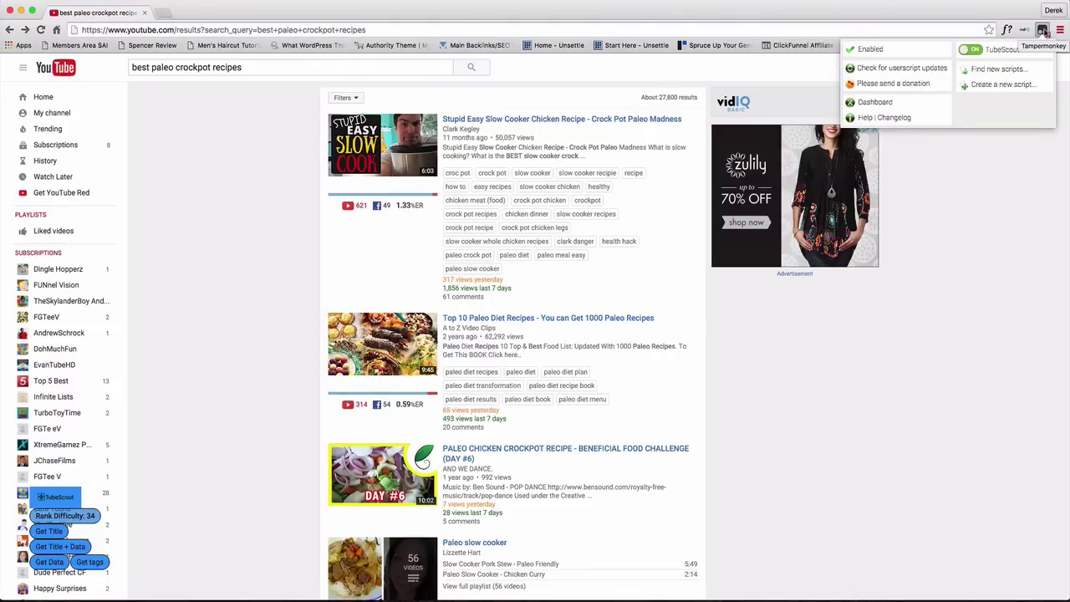
{"action": "left_click", "coordinate": [1018, 171]}
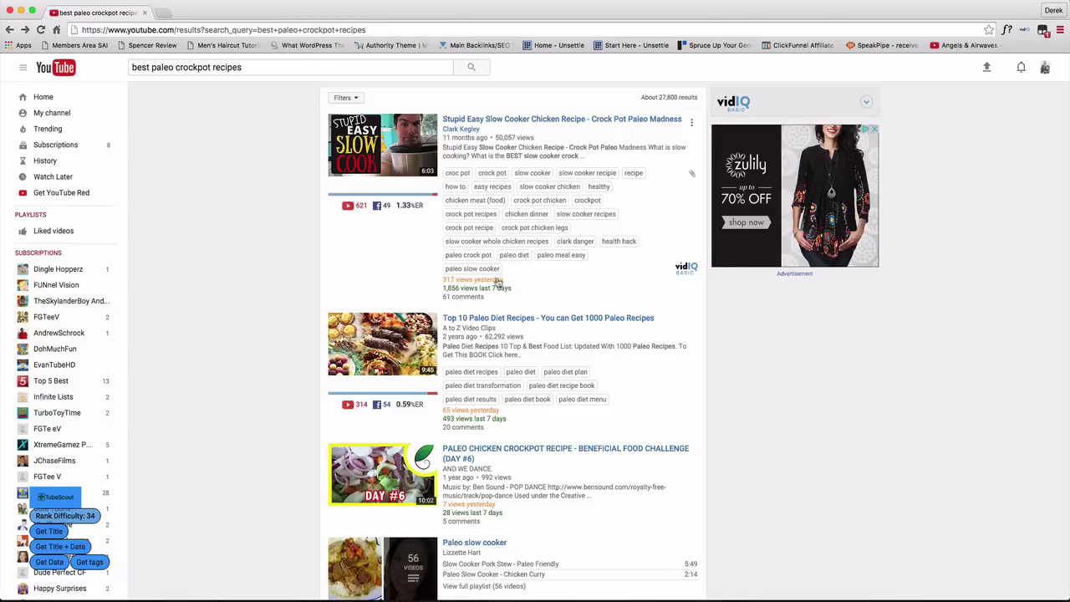
{"action": "left_click", "coordinate": [445, 281]}
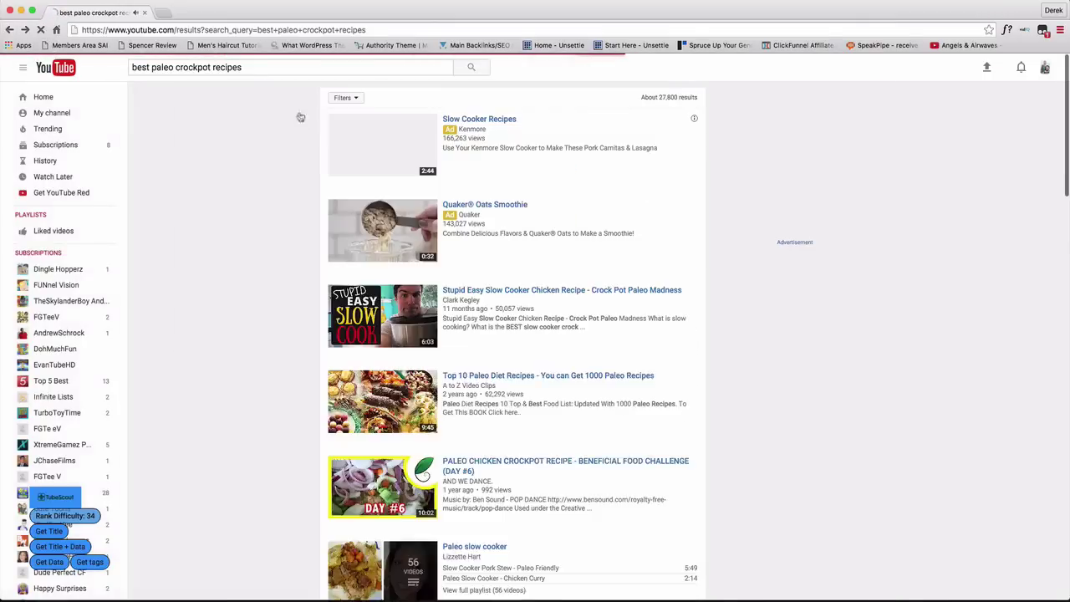
{"action": "left_click", "coordinate": [470, 72]}
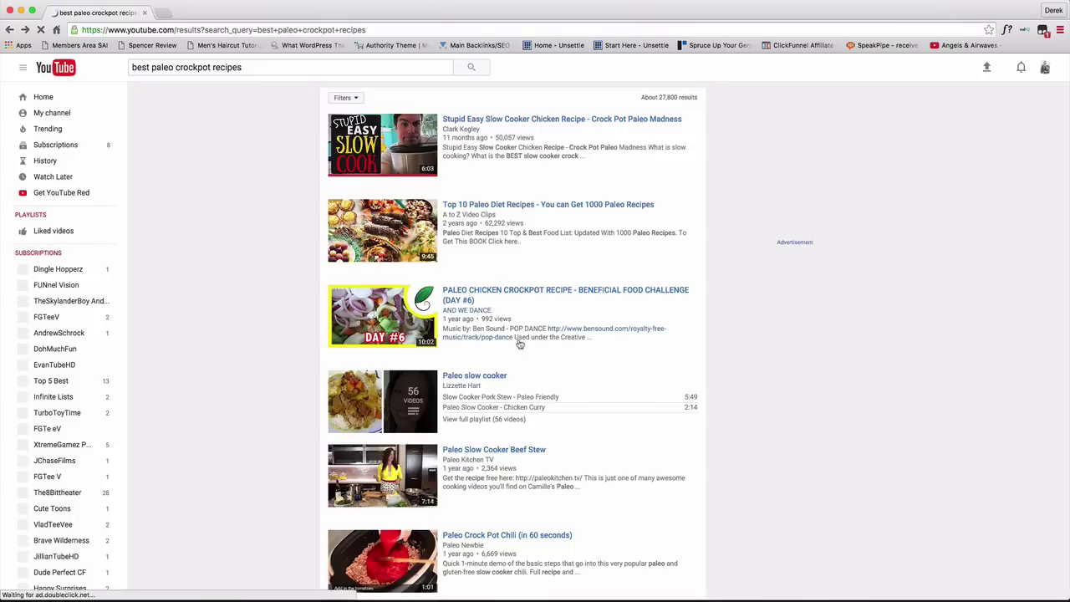
{"action": "left_click", "coordinate": [479, 72]}
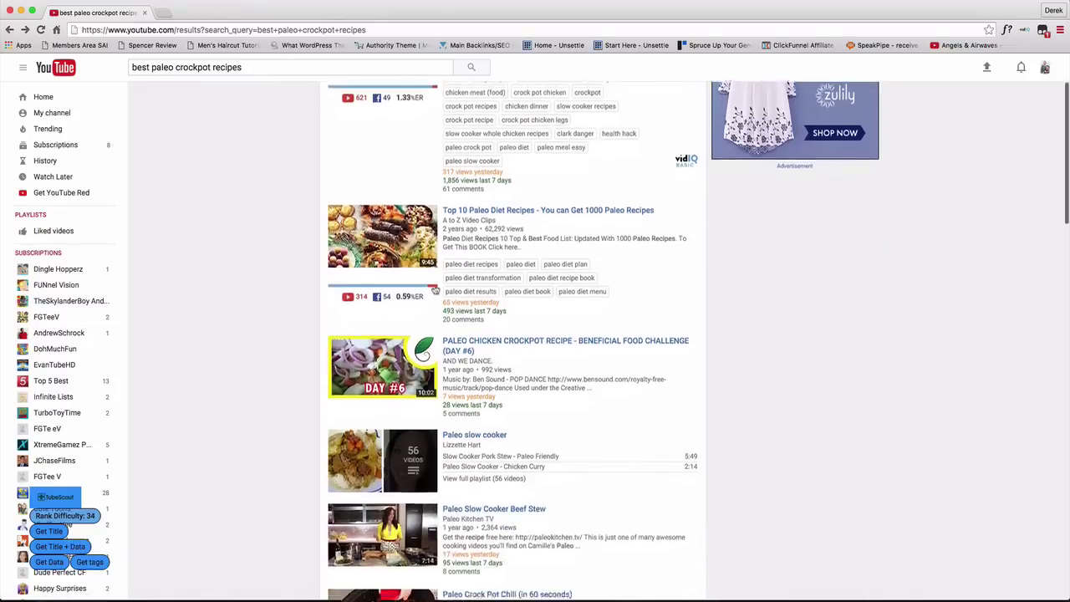
Scroll through the paleo crockpot results, highlight the freezer-meals video's upload age, and reload with Cmd+R
{"action": "scroll", "coordinate": [434, 288], "scroll_direction": "down", "scroll_amount": 1}
{"action": "scroll", "coordinate": [436, 274], "scroll_direction": "down", "scroll_amount": 1}
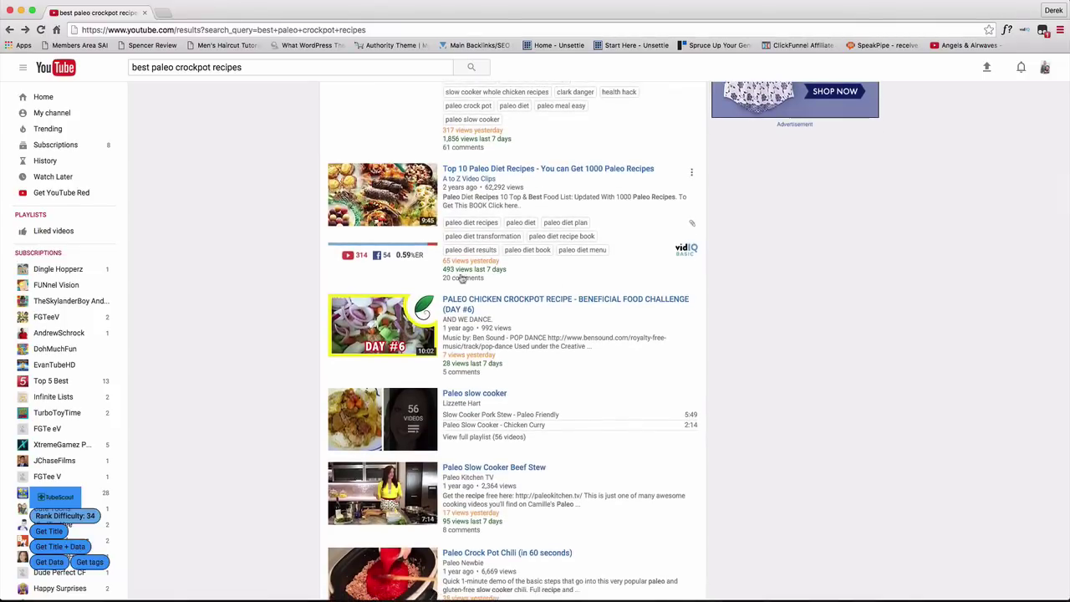
{"action": "scroll", "coordinate": [511, 279], "scroll_direction": "down", "scroll_amount": 2}
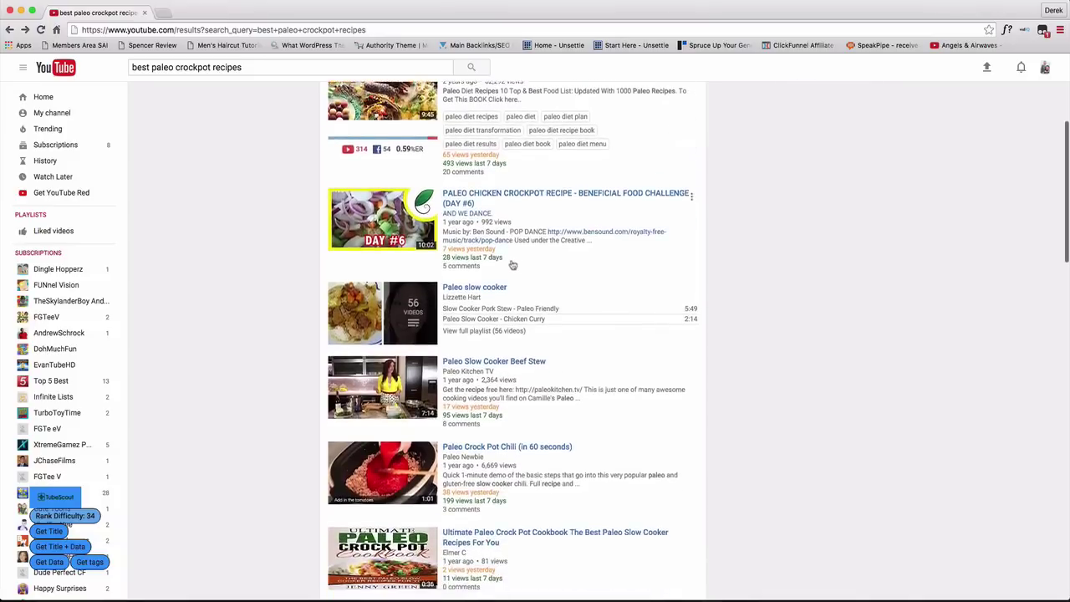
{"action": "scroll", "coordinate": [511, 279], "scroll_direction": "up", "scroll_amount": 3}
{"action": "scroll", "coordinate": [512, 268], "scroll_direction": "down", "scroll_amount": 1}
{"action": "scroll", "coordinate": [512, 268], "scroll_direction": "down", "scroll_amount": 8}
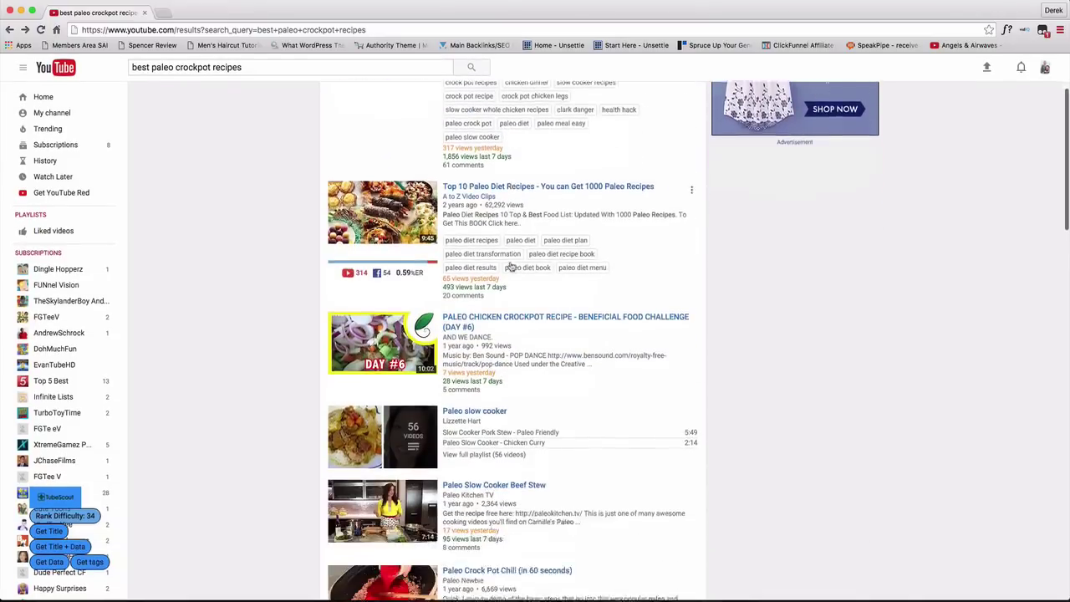
{"action": "scroll", "coordinate": [511, 265], "scroll_direction": "down", "scroll_amount": 4}
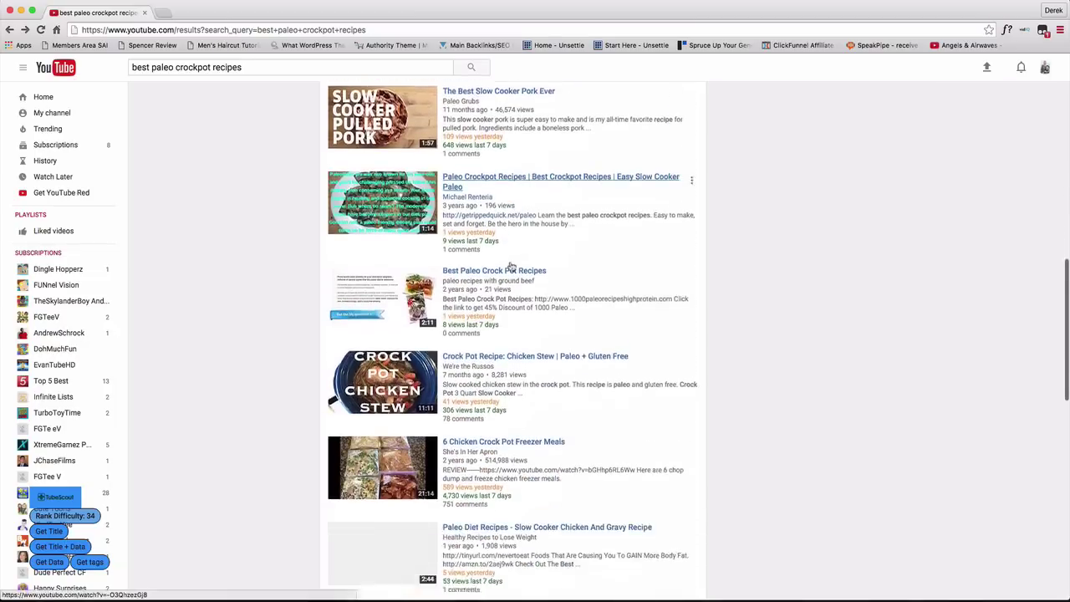
{"action": "scroll", "coordinate": [512, 266], "scroll_direction": "down", "scroll_amount": 1}
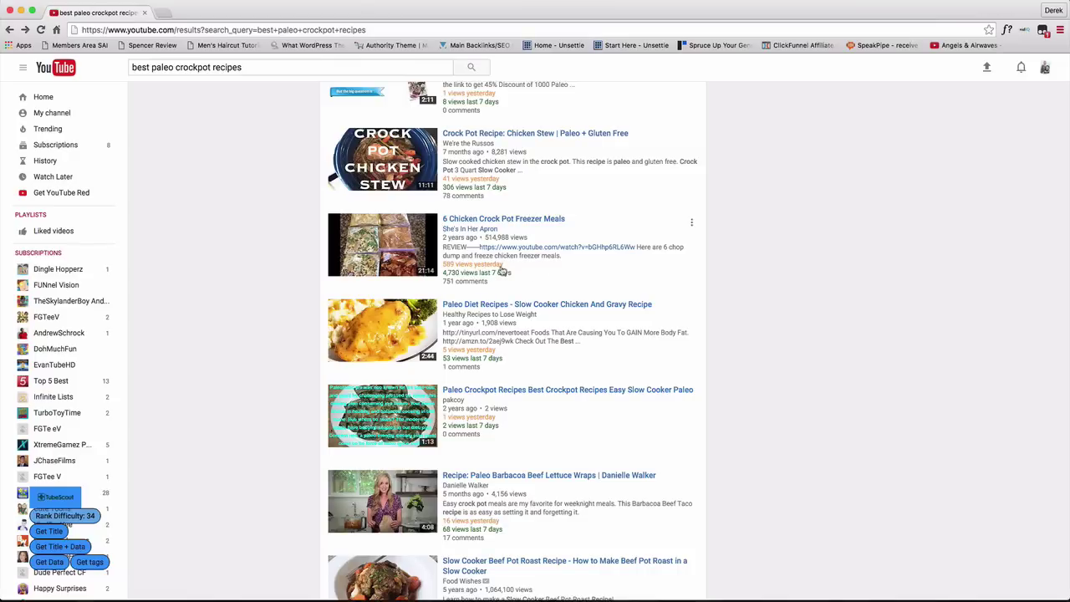
{"action": "left_click_drag", "start_coordinate": [442, 238], "coordinate": [482, 239]}
{"action": "key", "text": "super+r"}
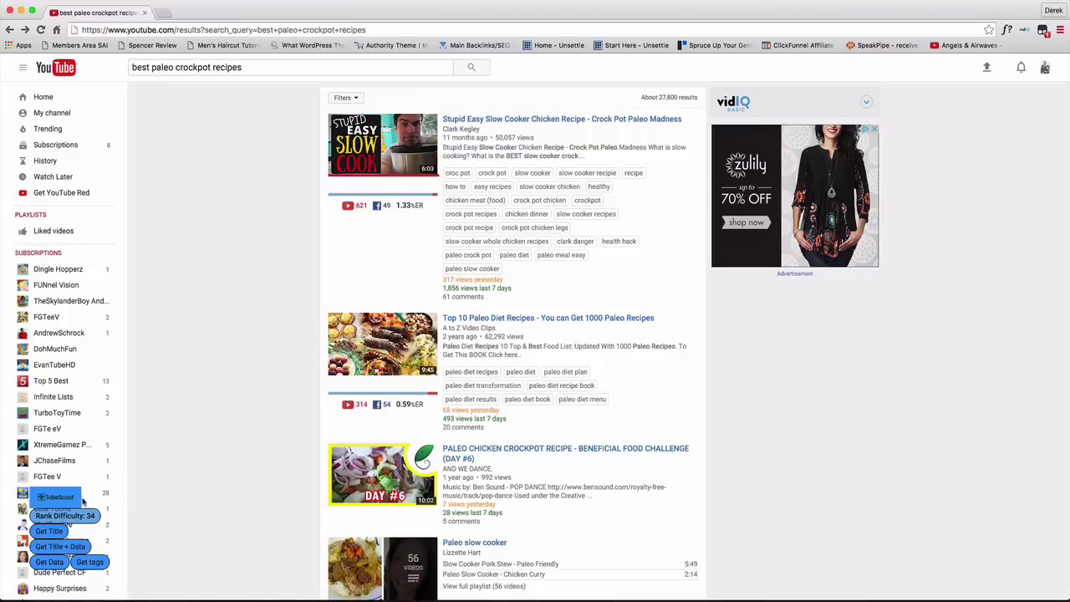
{"action": "left_click", "coordinate": [50, 563]}
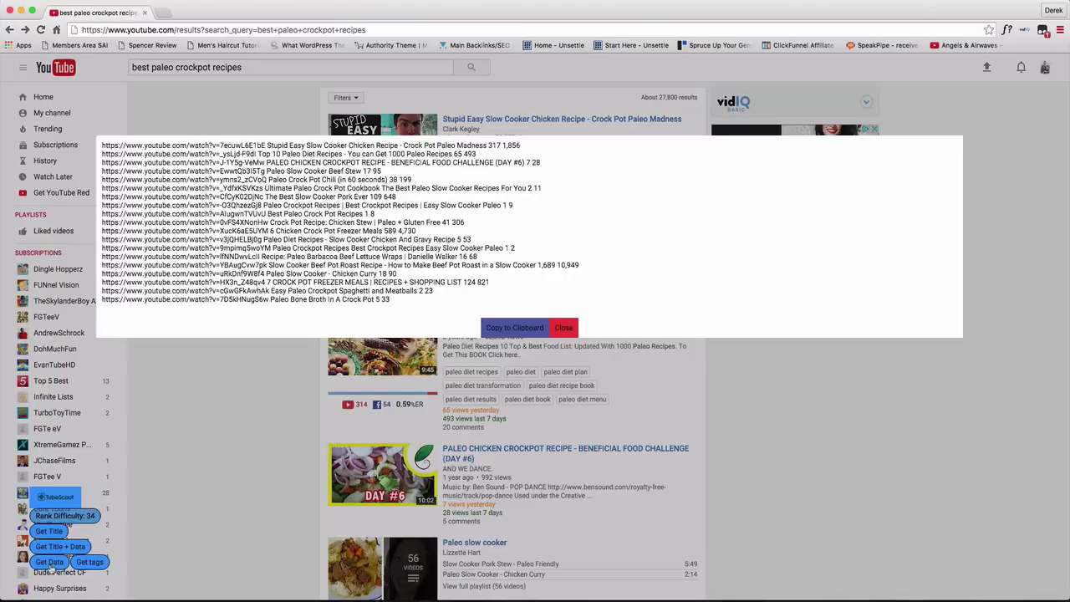
{"action": "left_click", "coordinate": [565, 329]}
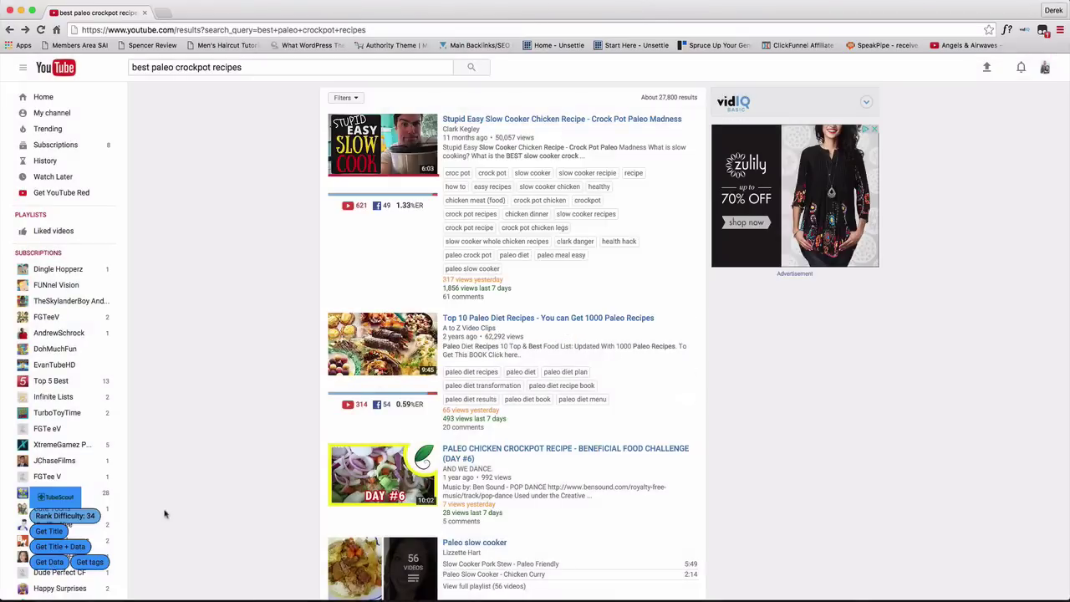
{"action": "left_click", "coordinate": [50, 533]}
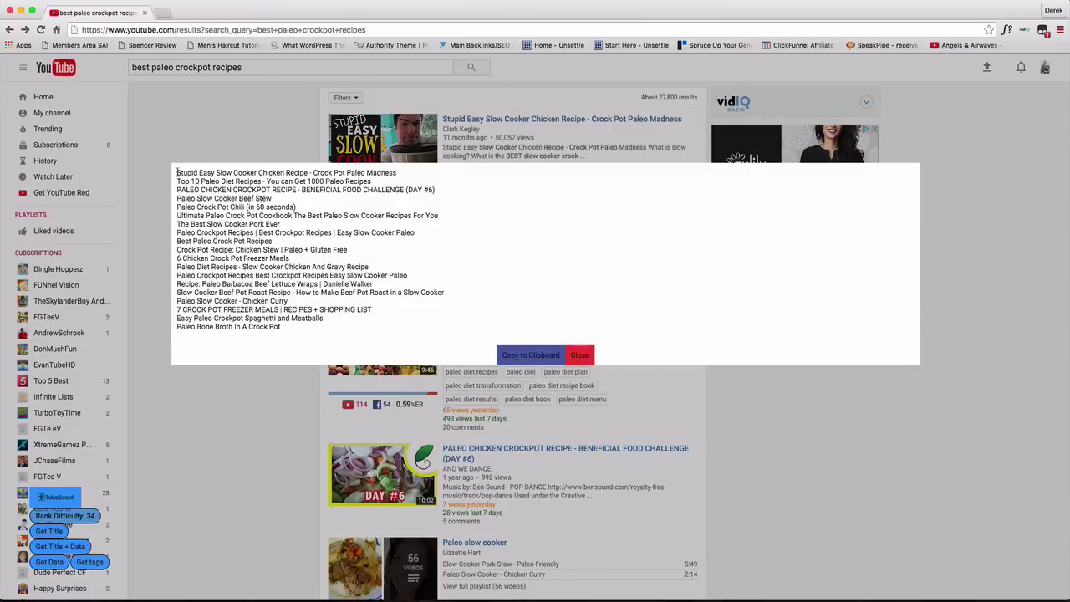
{"action": "left_click_drag", "start_coordinate": [176, 172], "coordinate": [303, 331]}
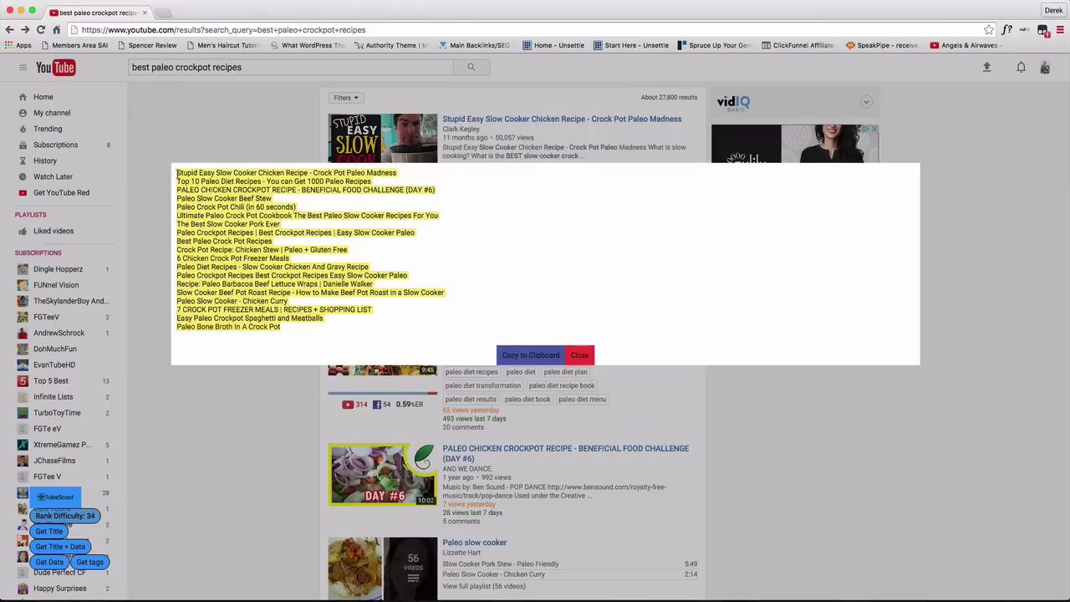
{"action": "left_click_drag", "start_coordinate": [176, 171], "coordinate": [318, 340]}
{"action": "left_click", "coordinate": [580, 354]}
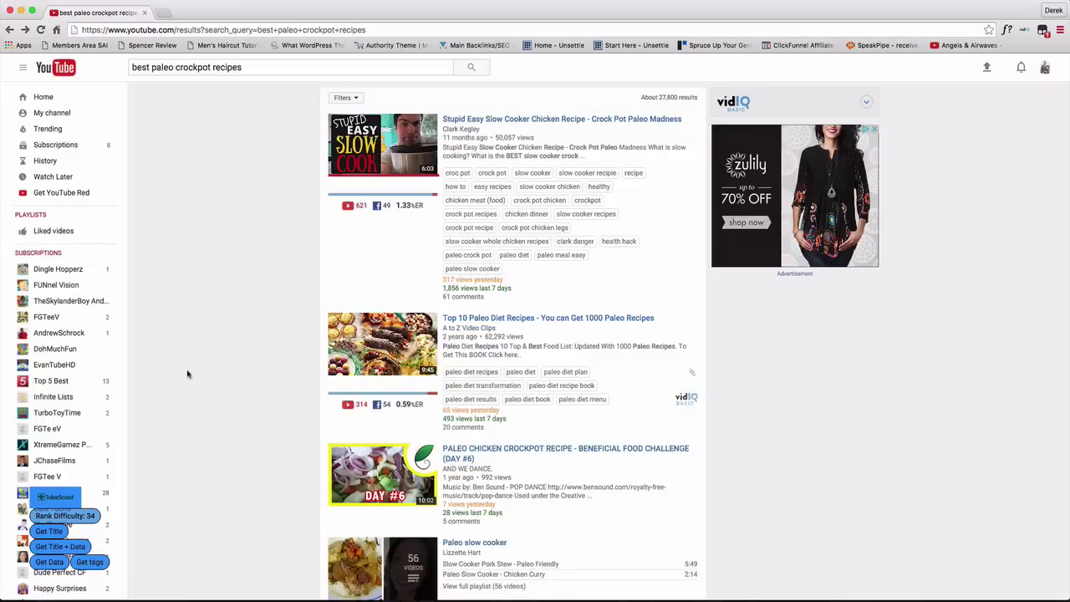
{"action": "left_click", "coordinate": [63, 548]}
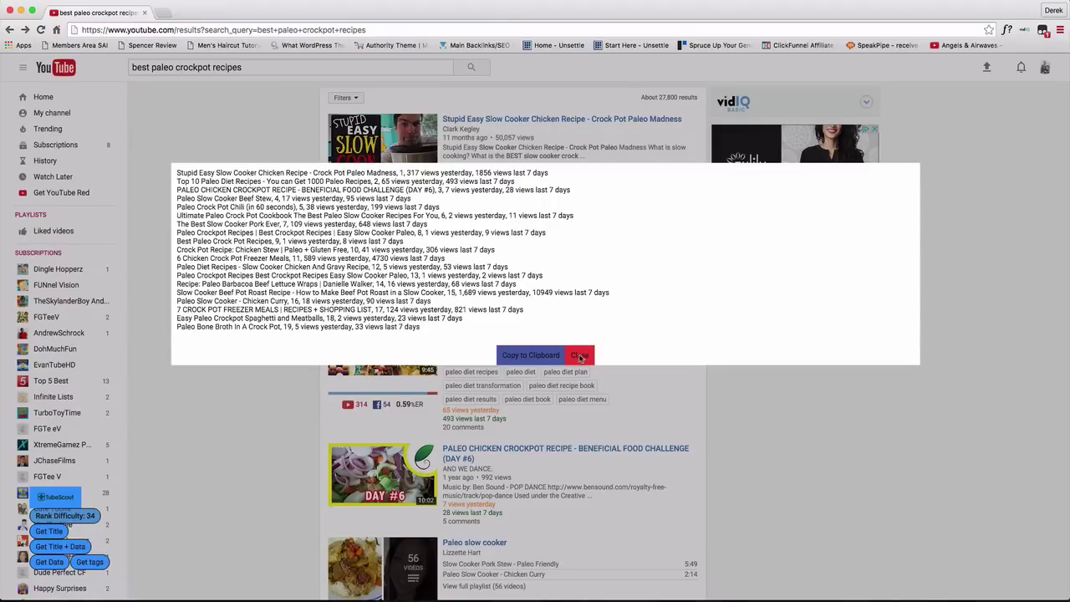
{"action": "left_click", "coordinate": [580, 358]}
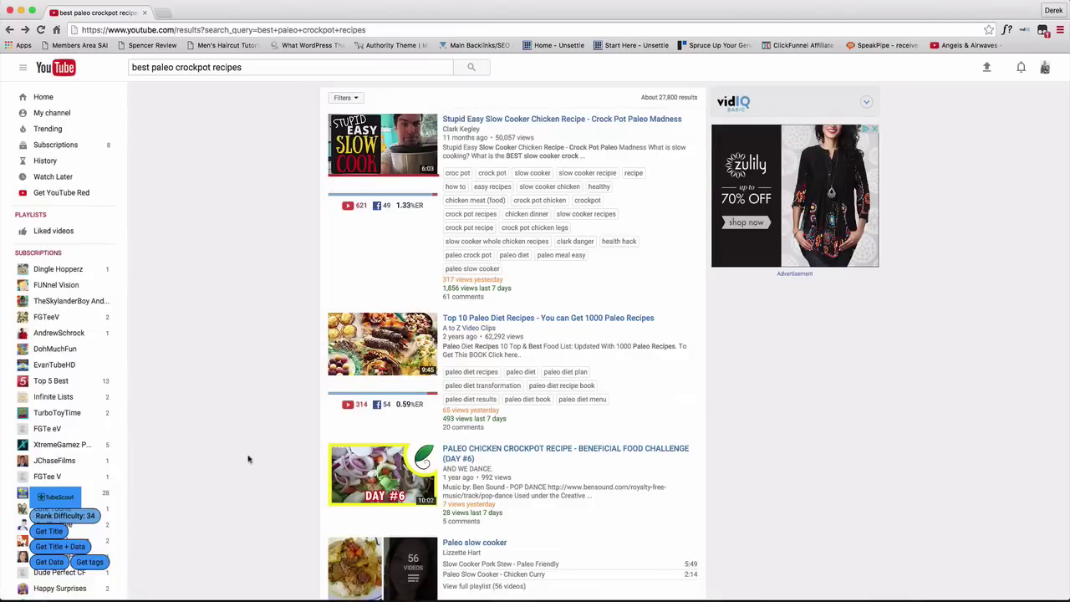
Fetch TubeScout tags for every paleo crockpot result video
{"action": "scroll", "coordinate": [155, 514], "scroll_direction": "down", "scroll_amount": 2}
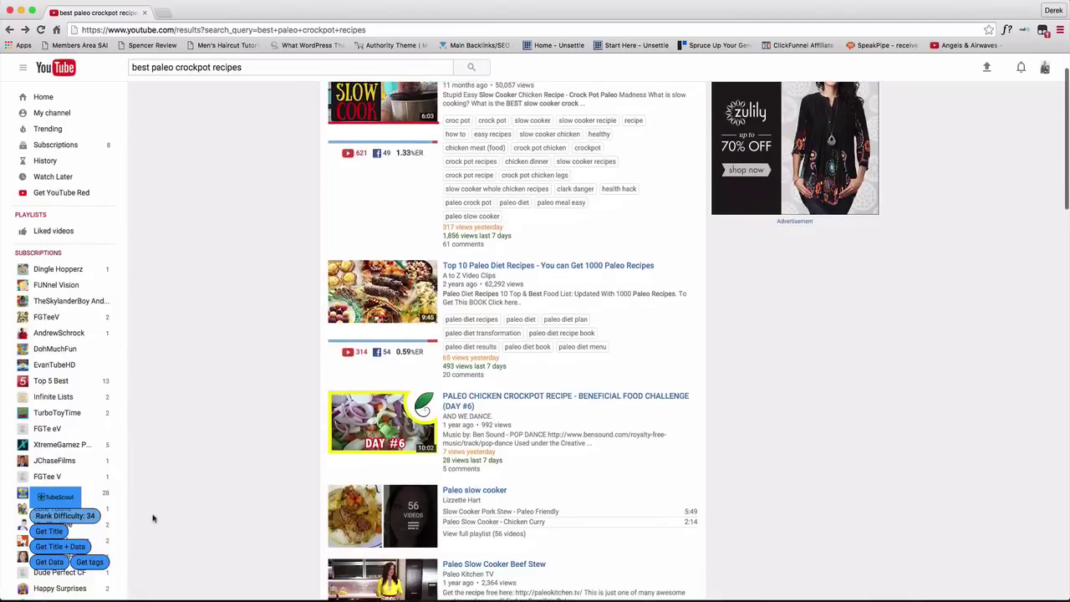
{"action": "left_click", "coordinate": [84, 561]}
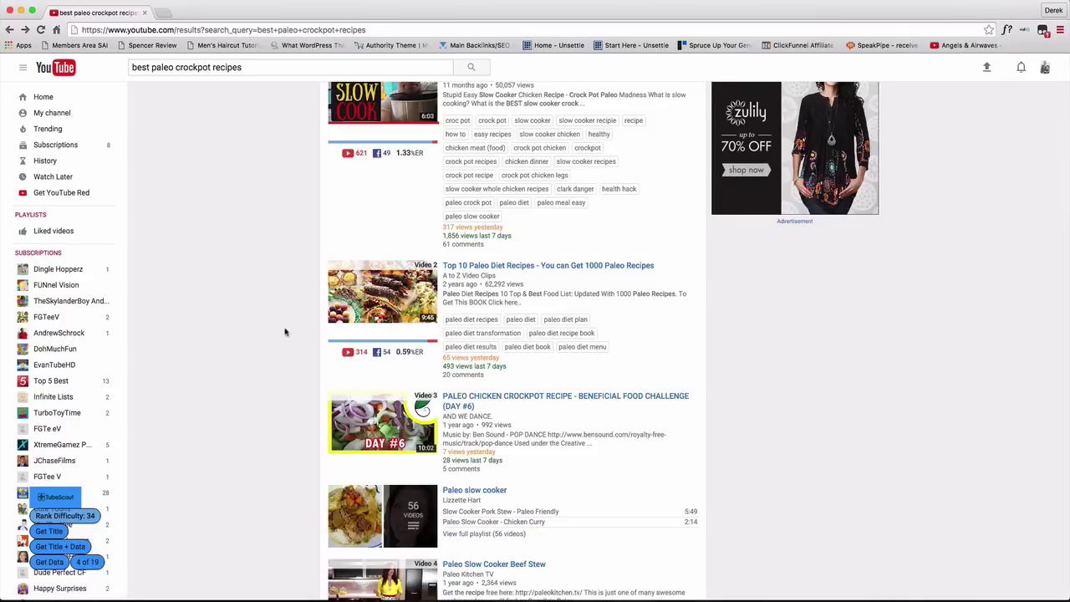
{"action": "scroll", "coordinate": [287, 367], "scroll_direction": "up", "scroll_amount": 1}
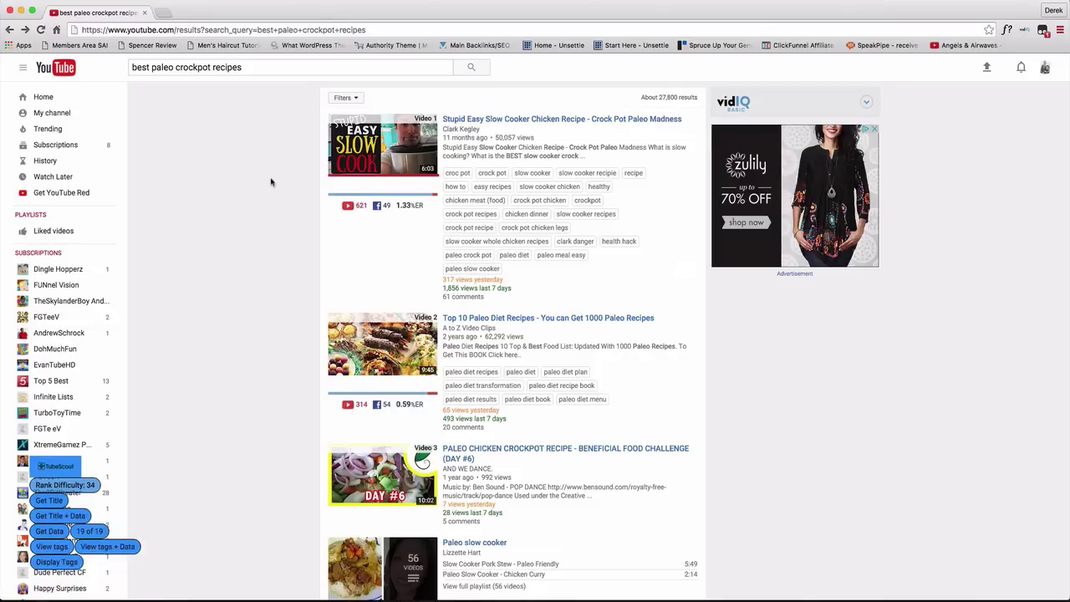
Display each result's comma-separated tags beneath it and inspect Video 1's tag text
{"action": "left_click", "coordinate": [57, 562]}
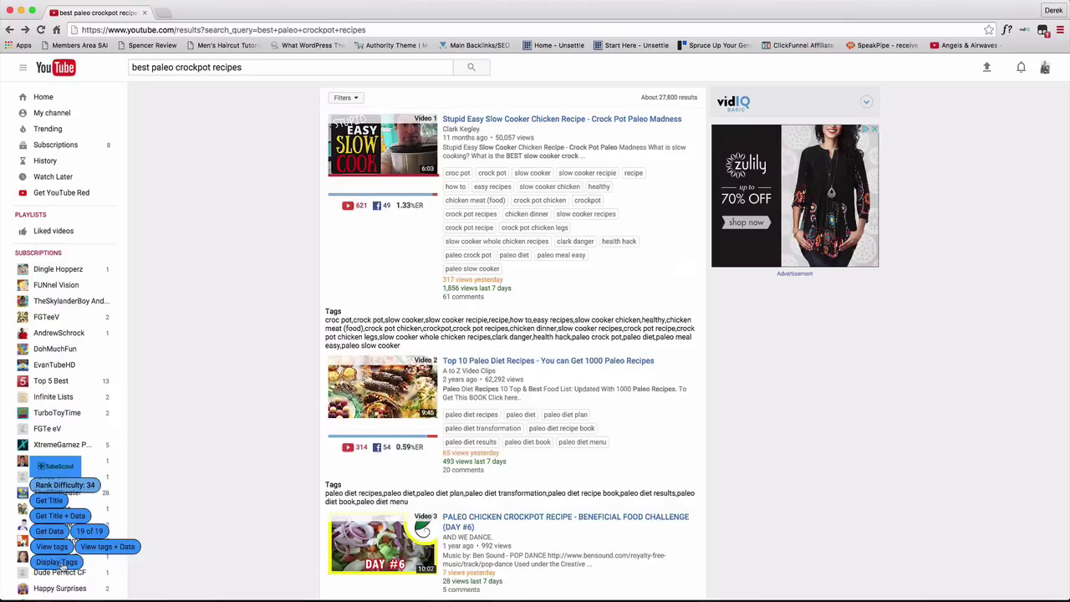
{"action": "left_click", "coordinate": [327, 316]}
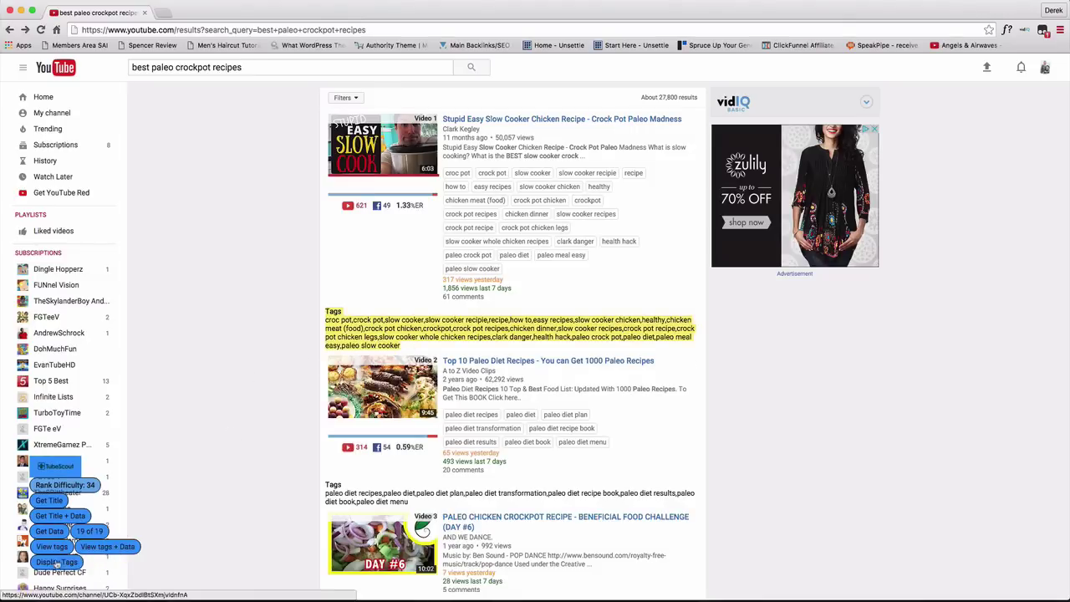
{"action": "left_click", "coordinate": [229, 363]}
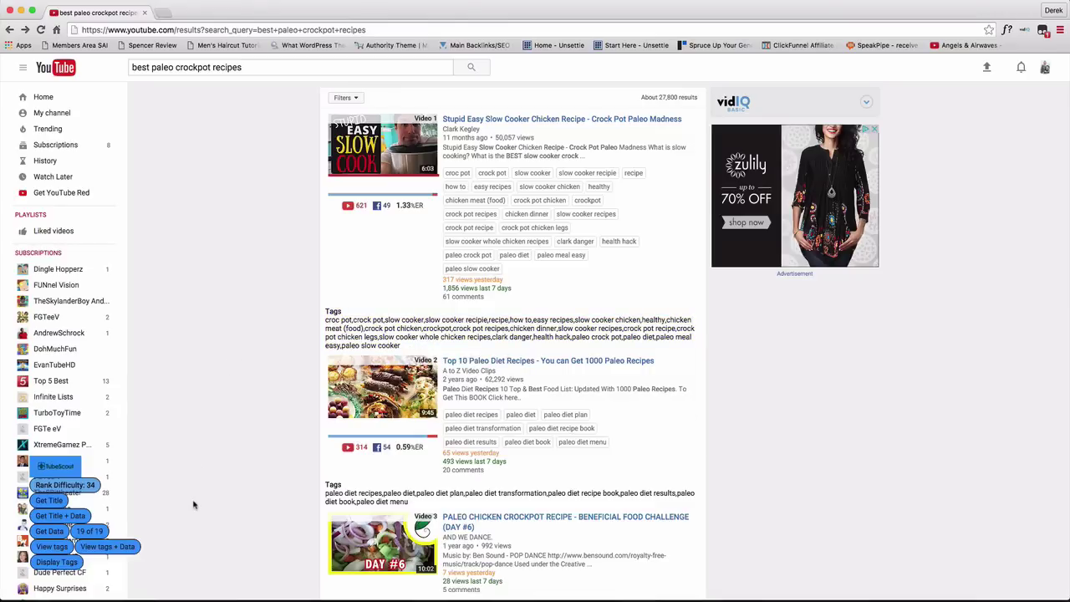
{"action": "left_click", "coordinate": [56, 533]}
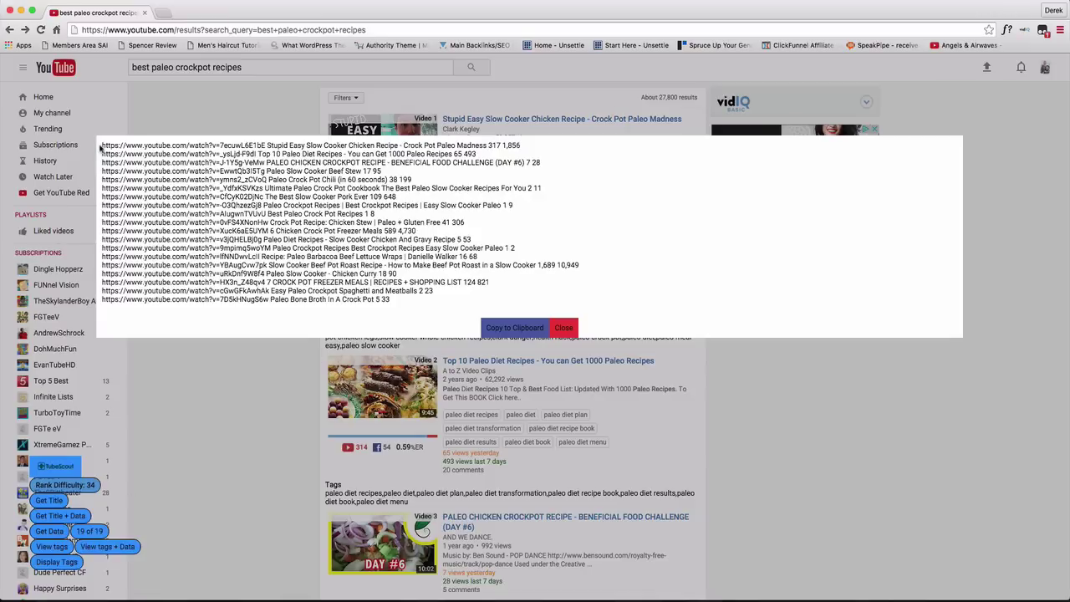
{"action": "left_click_drag", "start_coordinate": [98, 146], "coordinate": [264, 146]}
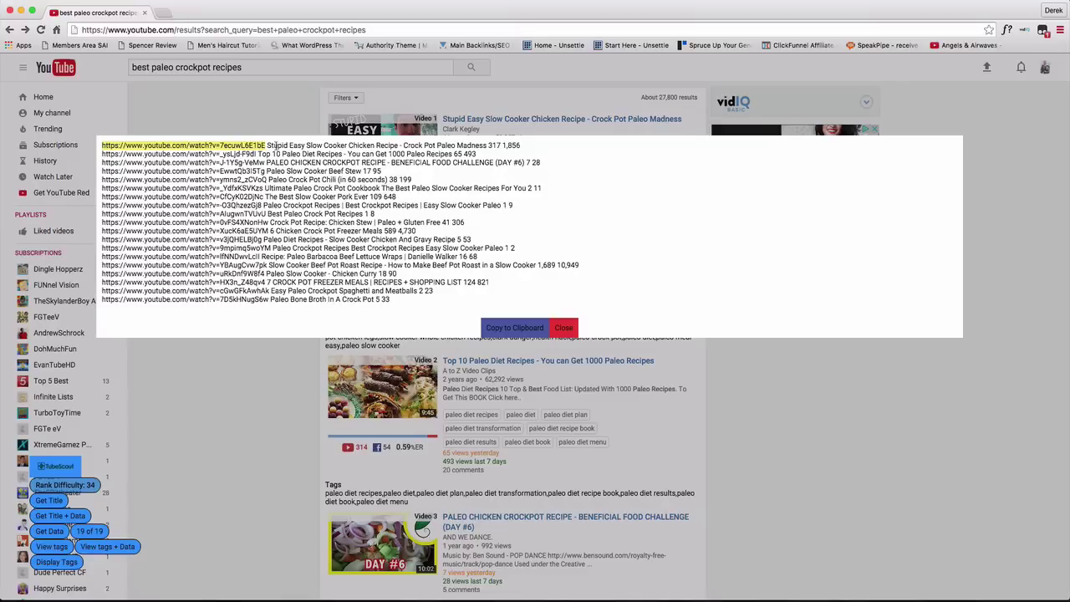
{"action": "left_click_drag", "start_coordinate": [267, 145], "coordinate": [526, 199]}
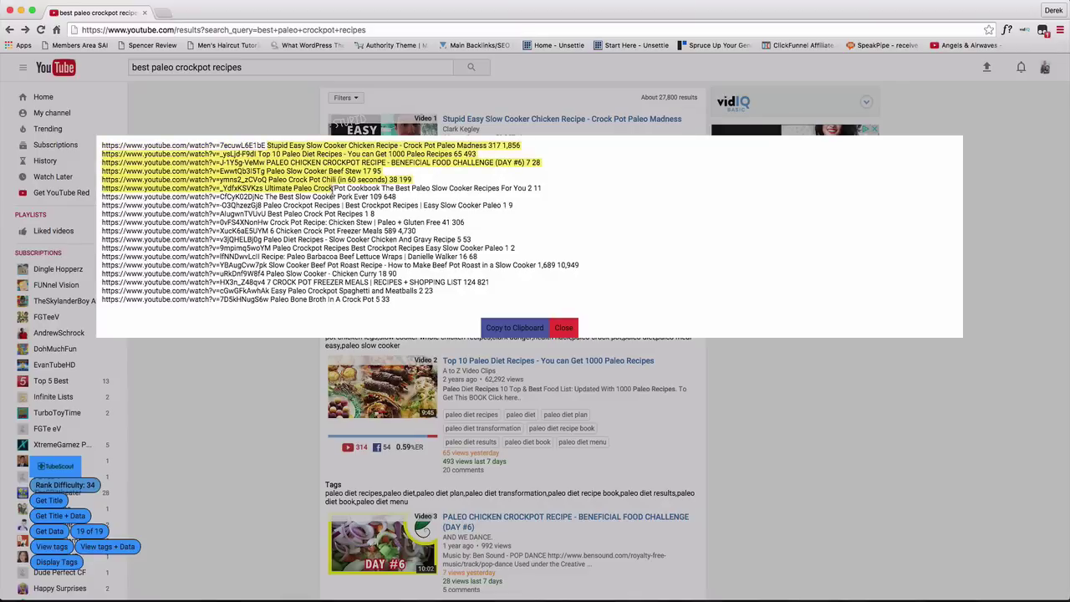
{"action": "left_click", "coordinate": [527, 199]}
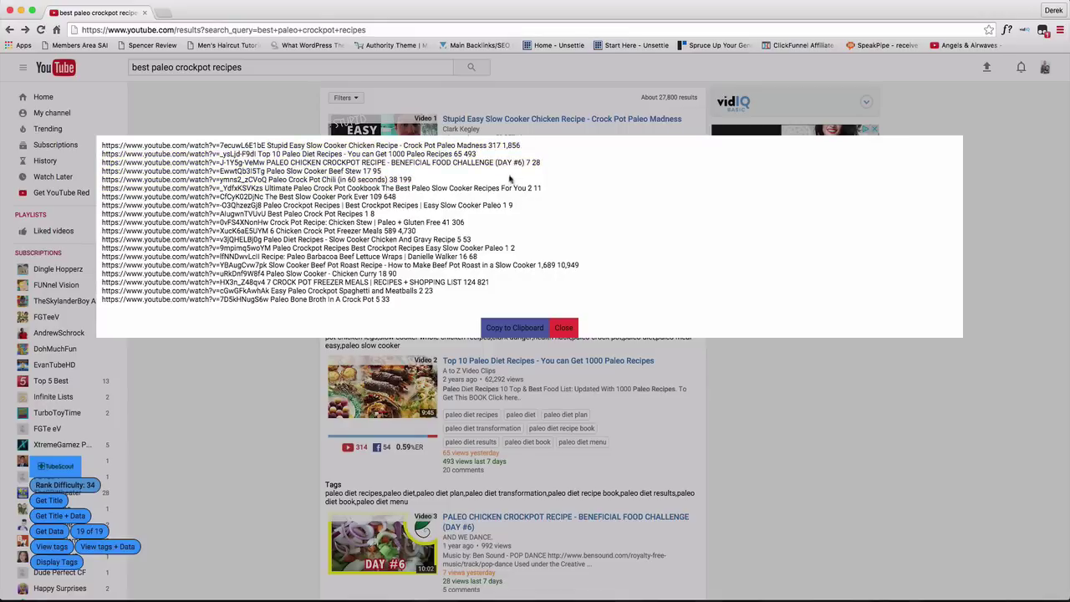
{"action": "left_click", "coordinate": [563, 328]}
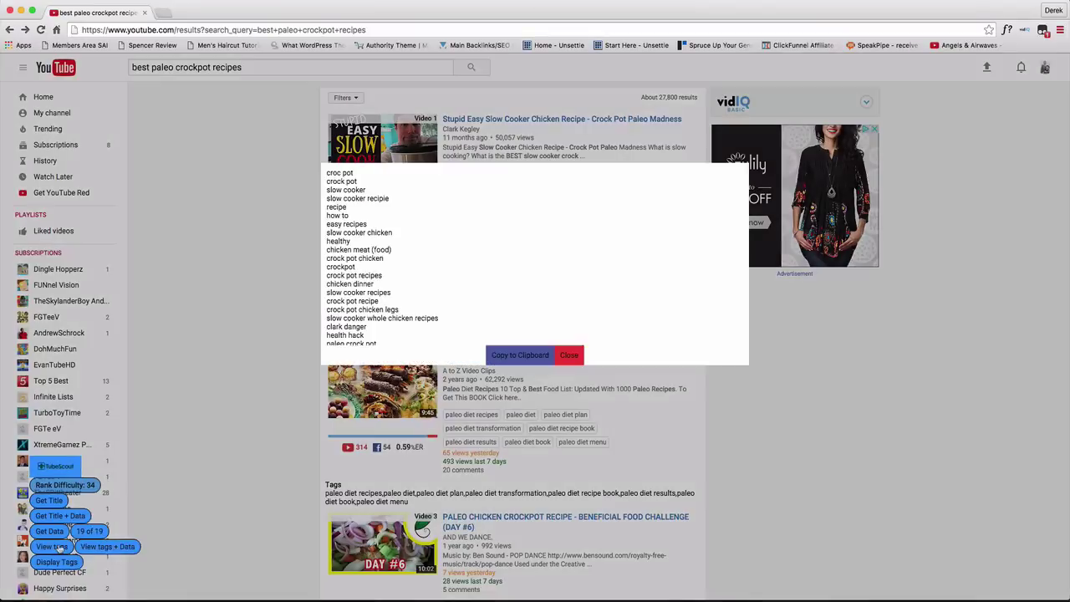
{"action": "left_click", "coordinate": [58, 547]}
{"action": "left_click", "coordinate": [568, 355]}
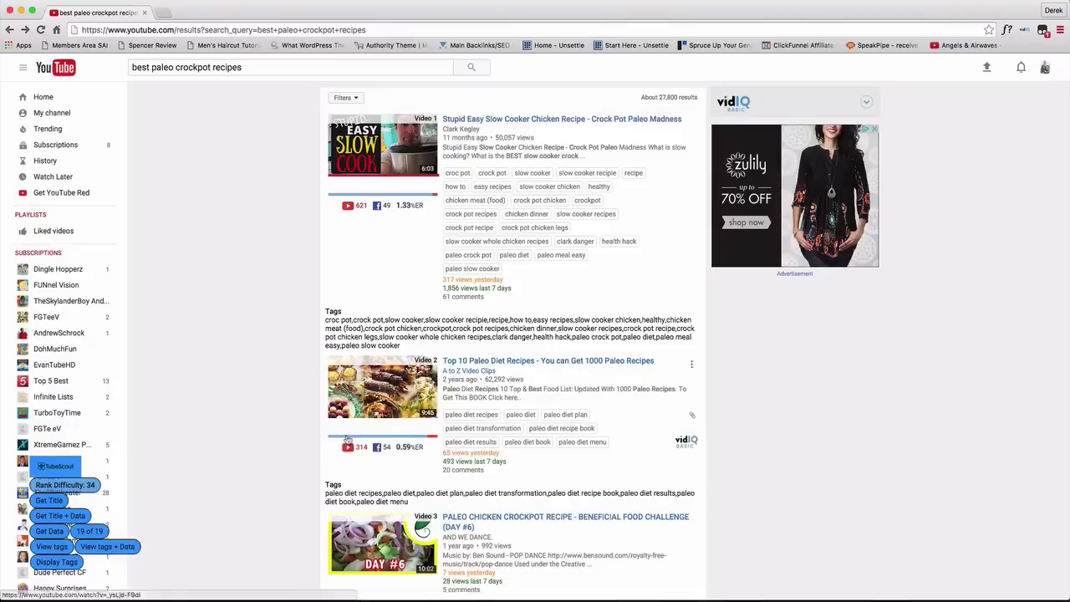
{"action": "left_click", "coordinate": [130, 549]}
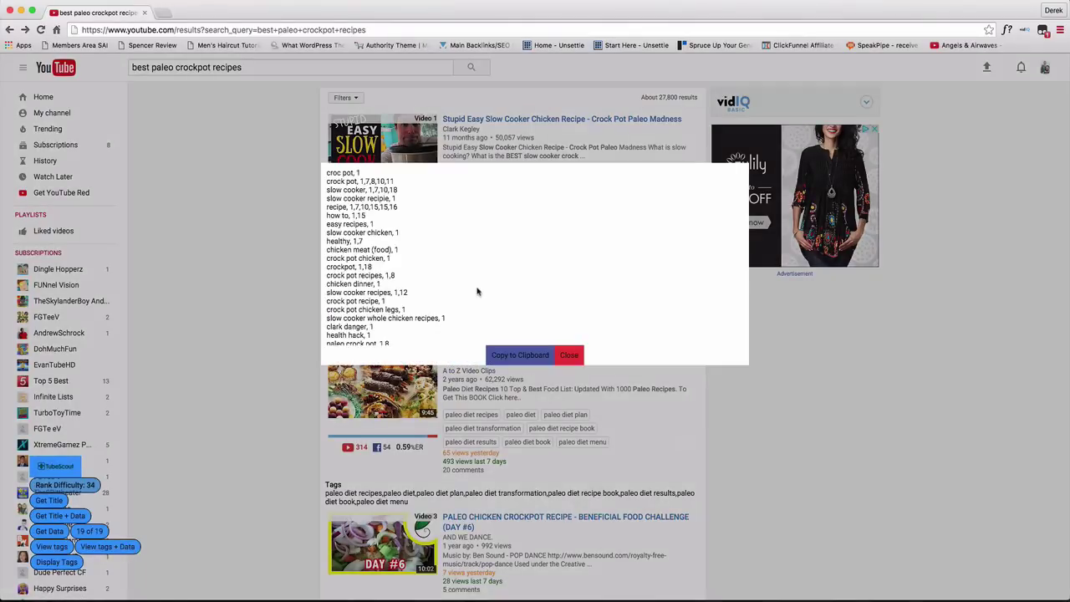
{"action": "scroll", "coordinate": [330, 180], "scroll_direction": "up", "scroll_amount": 1}
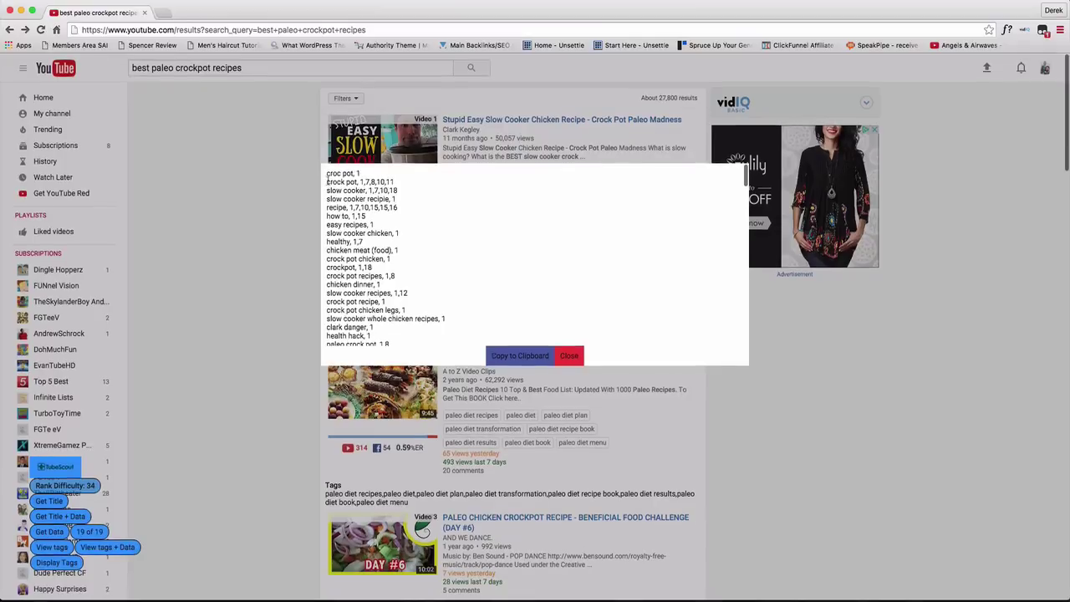
{"action": "left_click_drag", "start_coordinate": [327, 172], "coordinate": [429, 276]}
{"action": "left_click", "coordinate": [429, 276]}
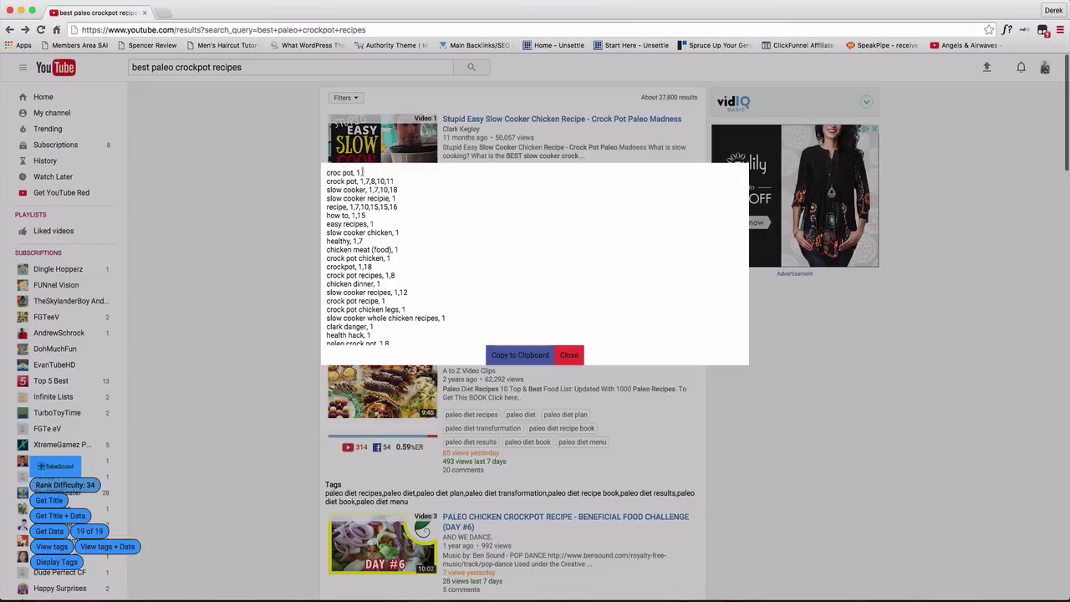
{"action": "left_click_drag", "start_coordinate": [358, 181], "coordinate": [321, 183]}
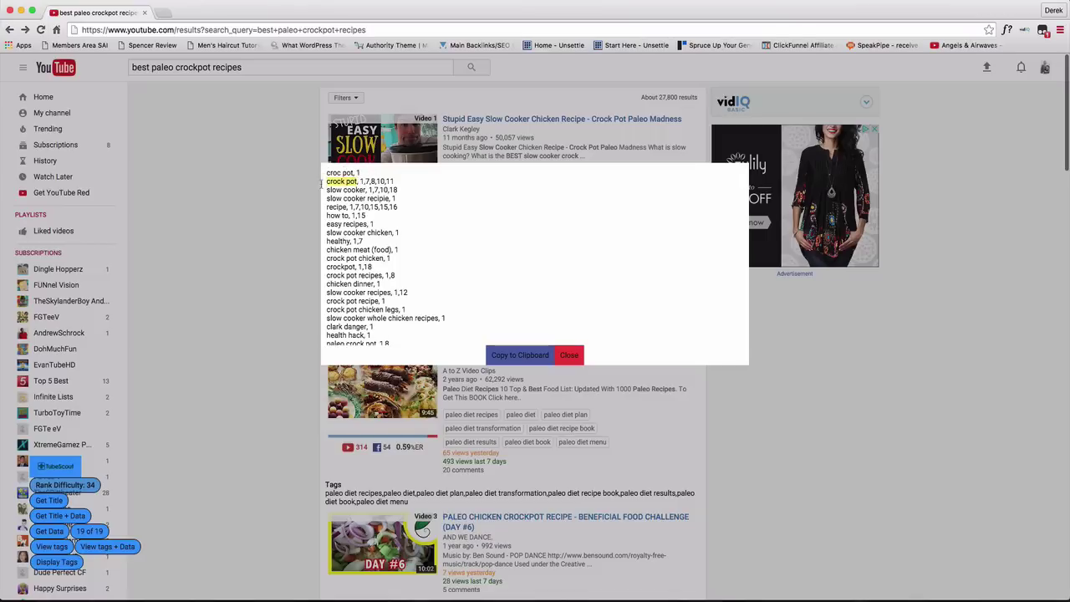
{"action": "left_click", "coordinate": [570, 355]}
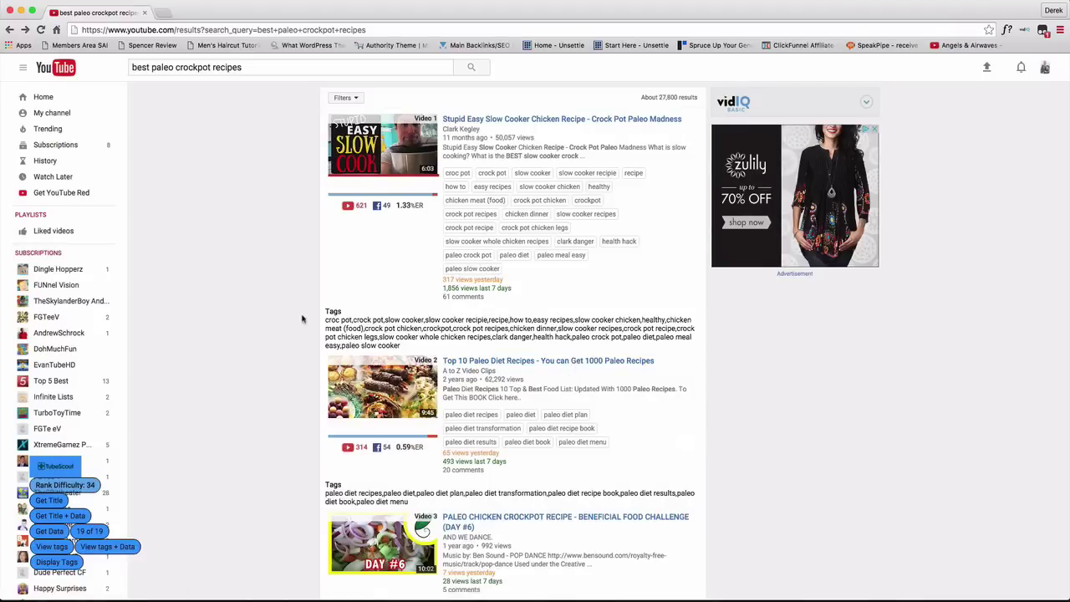
{"action": "scroll", "coordinate": [274, 346], "scroll_direction": "down", "scroll_amount": 1}
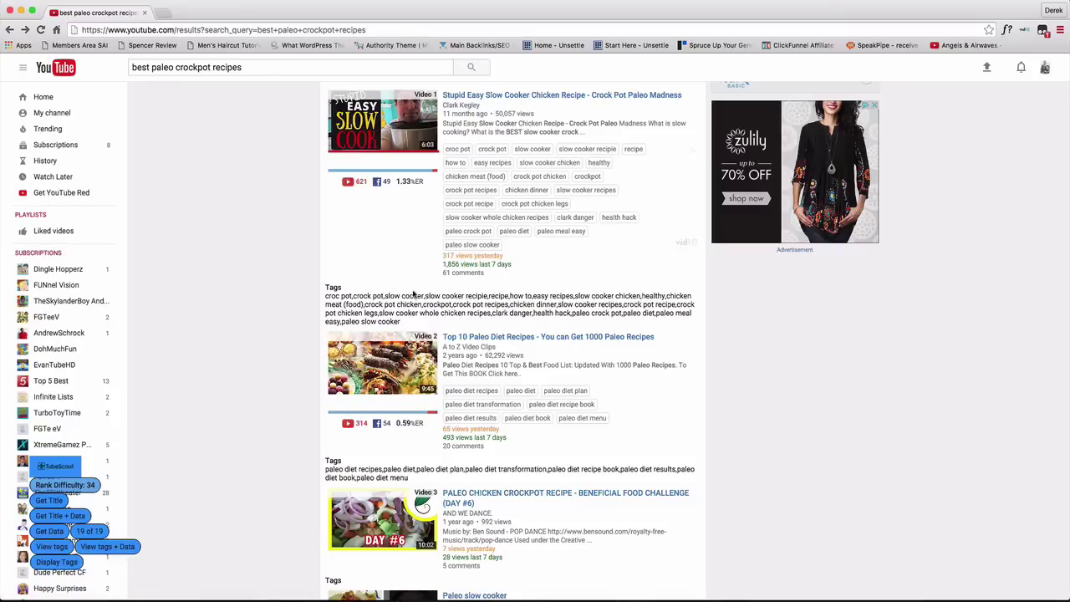
{"action": "scroll", "coordinate": [415, 293], "scroll_direction": "up", "scroll_amount": 1}
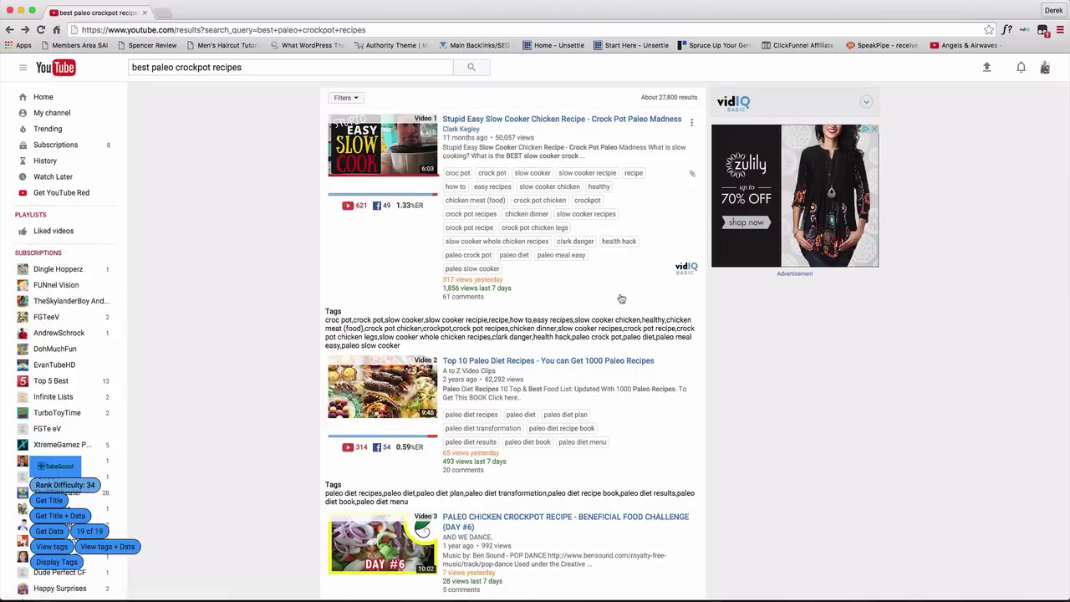
{"action": "scroll", "coordinate": [615, 297], "scroll_direction": "down", "scroll_amount": 2}
{"action": "scroll", "coordinate": [615, 297], "scroll_direction": "down", "scroll_amount": 3}
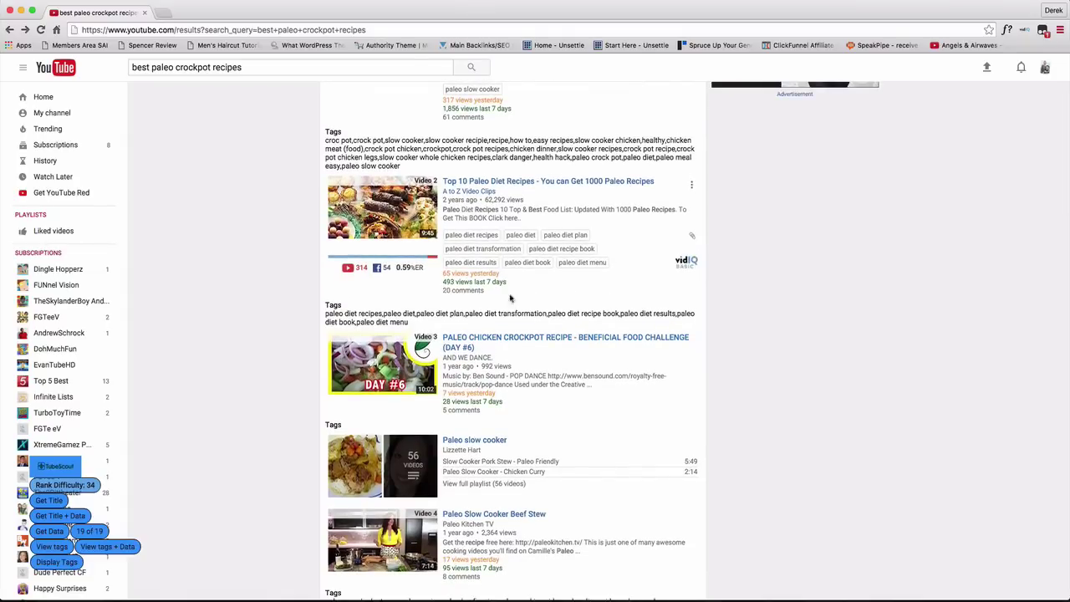
{"action": "mouse_move", "coordinate": [405, 272]}
{"action": "scroll", "coordinate": [518, 299], "scroll_direction": "up", "scroll_amount": 1}
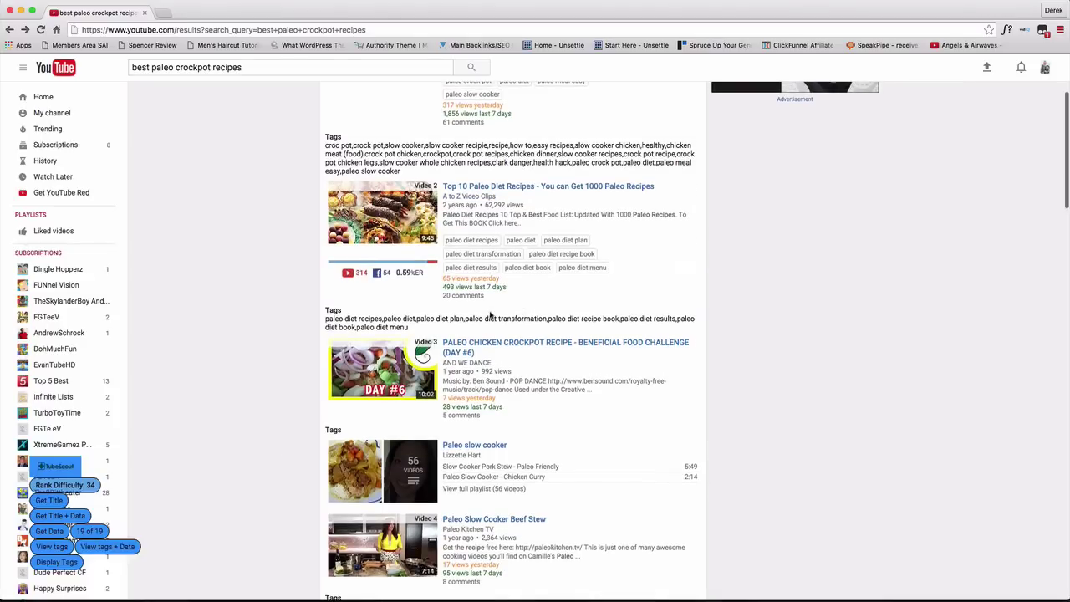
{"action": "scroll", "coordinate": [491, 314], "scroll_direction": "up", "scroll_amount": 1}
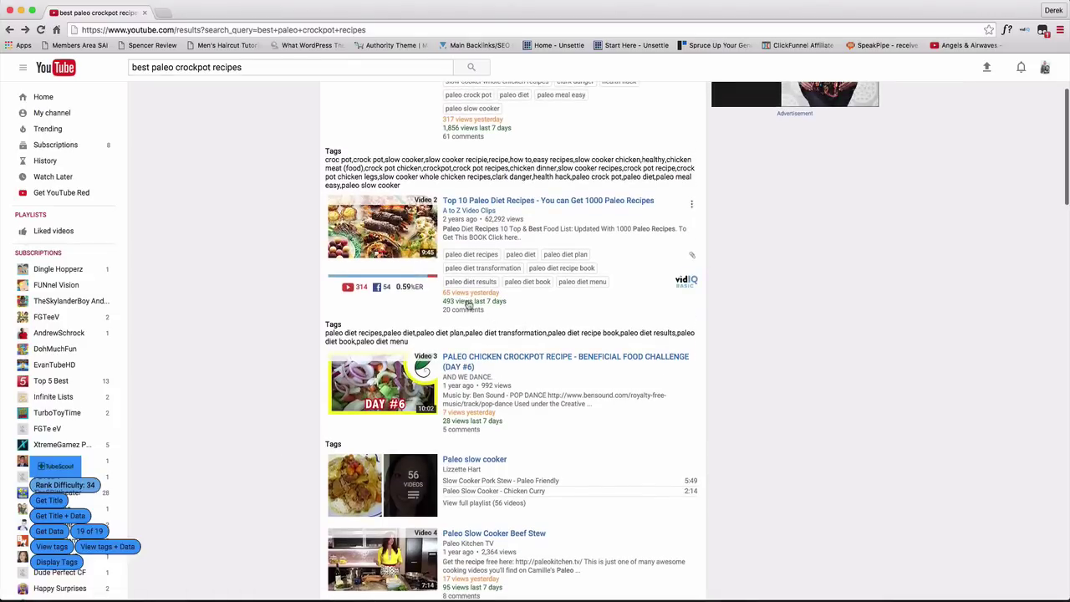
{"action": "scroll", "coordinate": [471, 307], "scroll_direction": "up", "scroll_amount": 5}
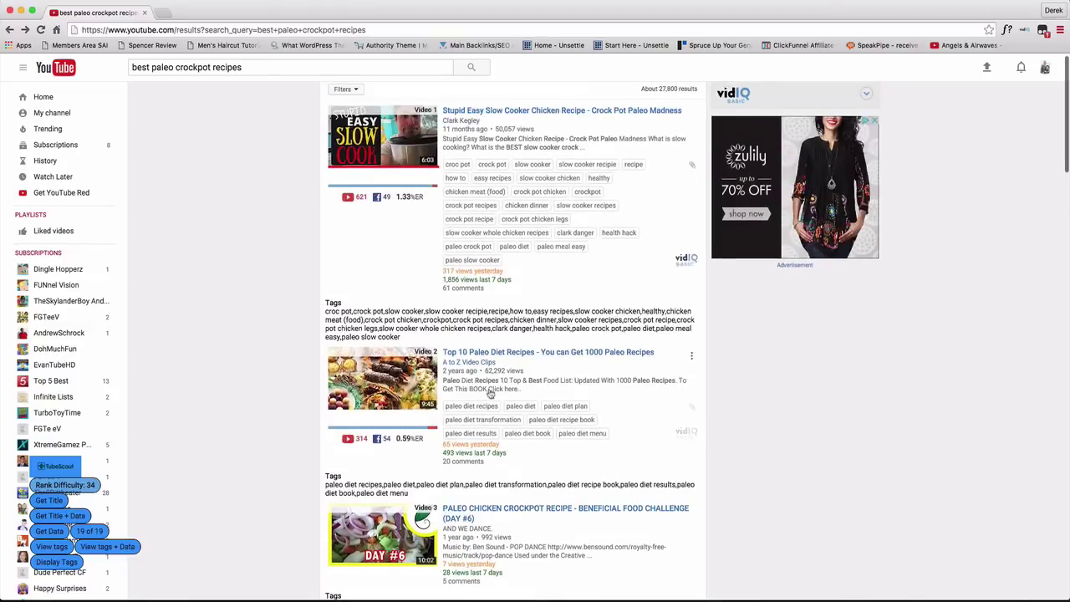